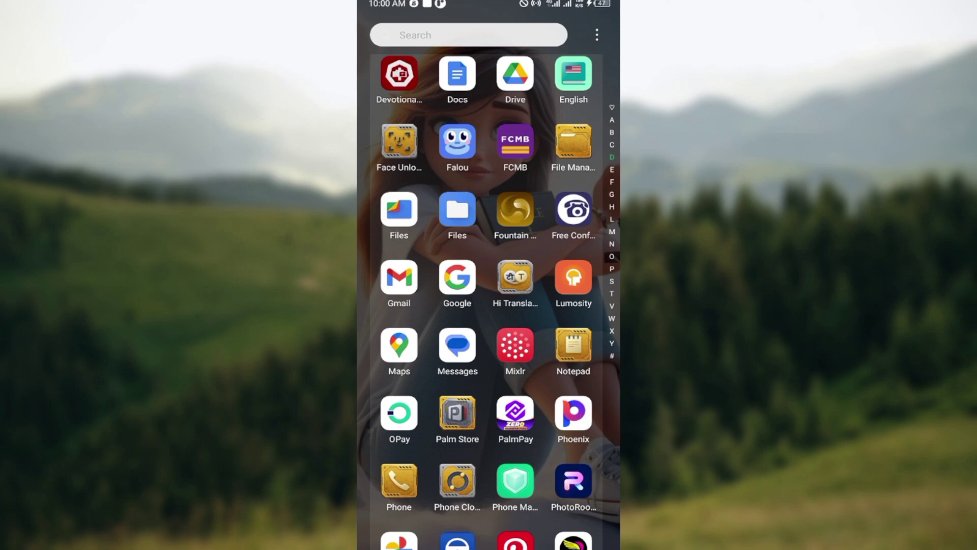
Step: Pull down the quick settings panel and launch the phone's Settings
scroll(486, 300, down, 10)
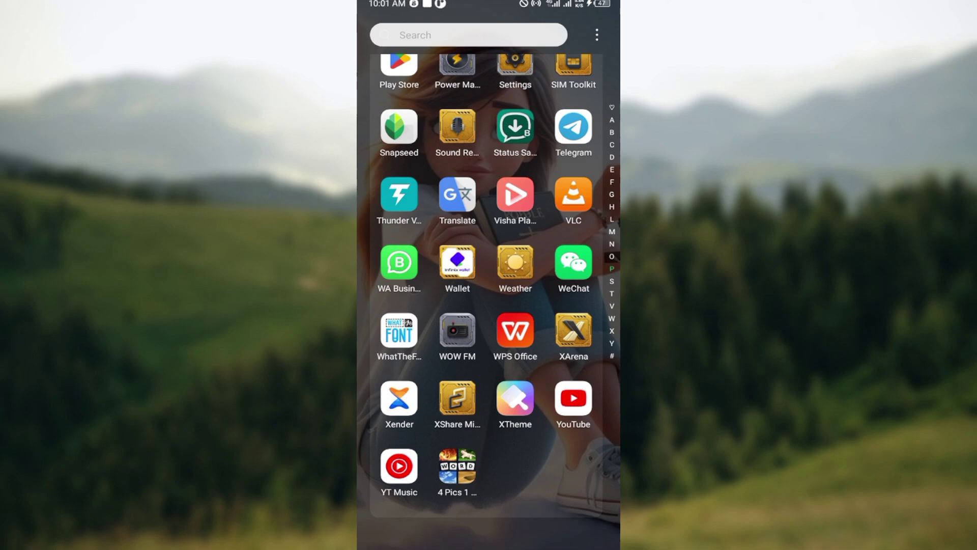
scroll(486, 300, up, 3)
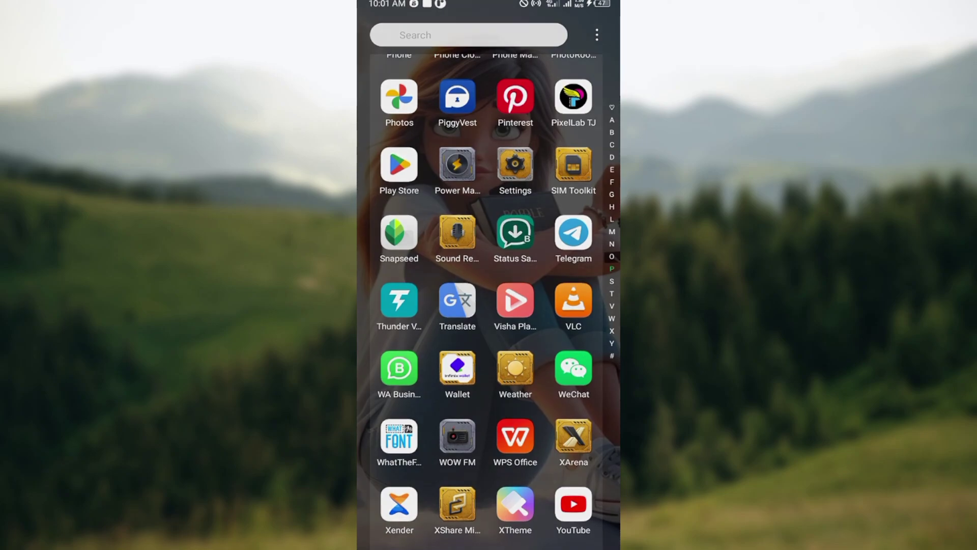
drag(488, 2, 489, 305)
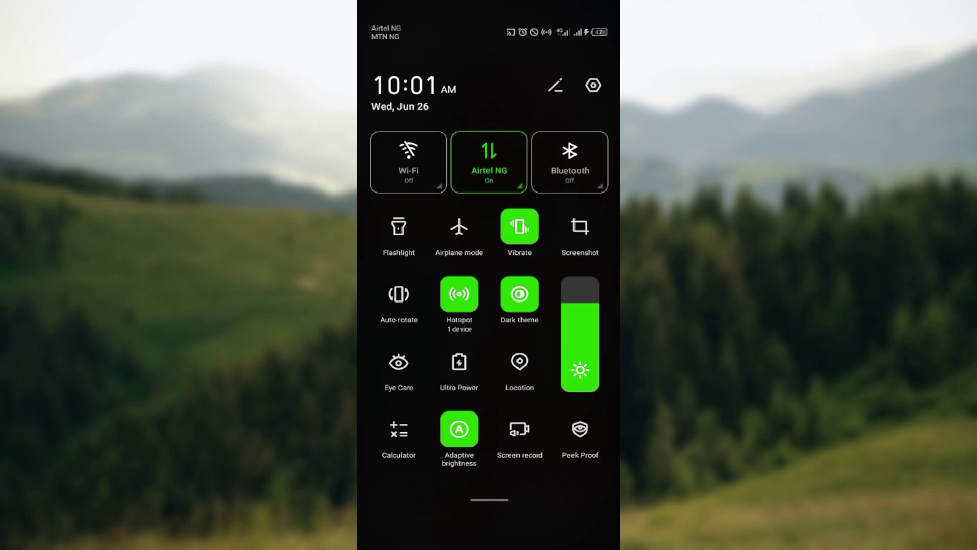
mouse_move(489, 356)
mouse_down()
mouse_move(488, 229)
mouse_move(489, 356)
mouse_up()
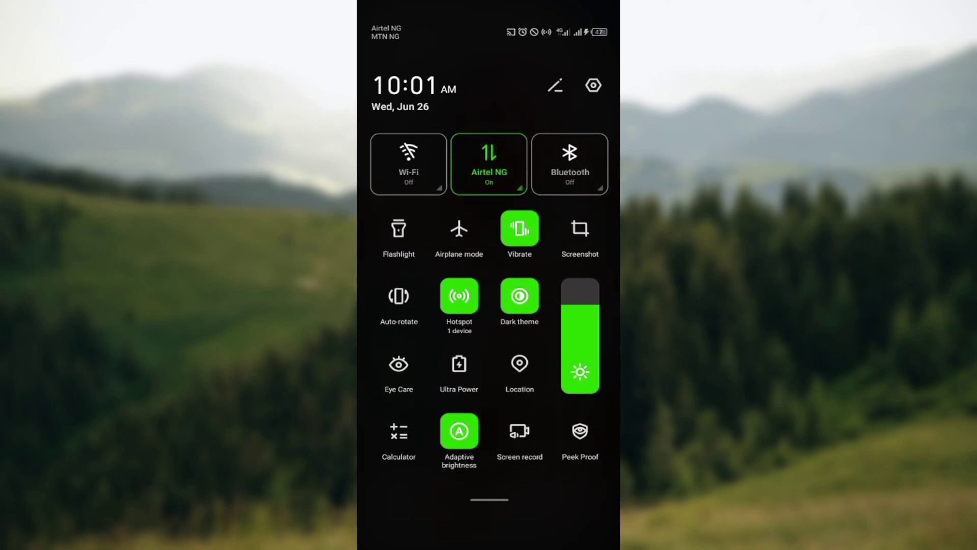
drag(489, 458, 489, 153)
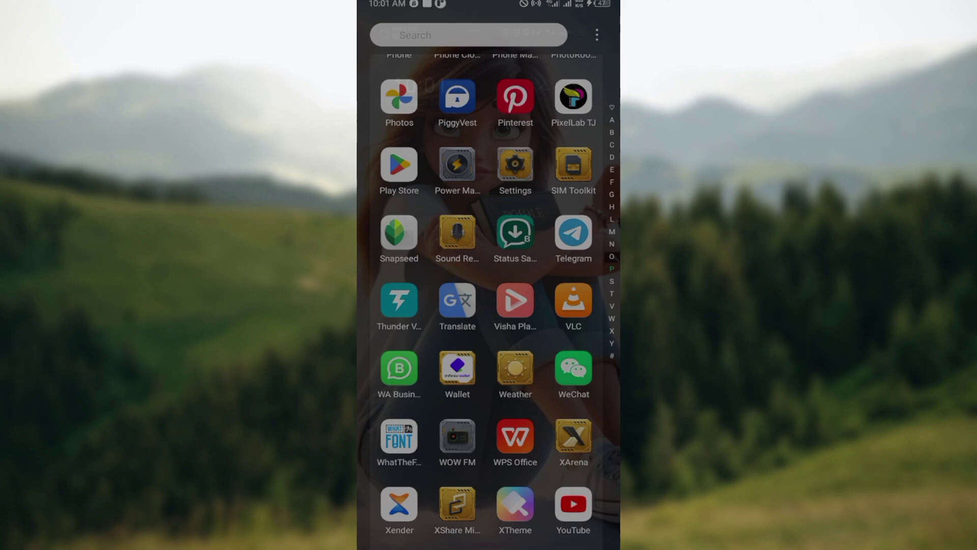
drag(486, 357, 486, 260)
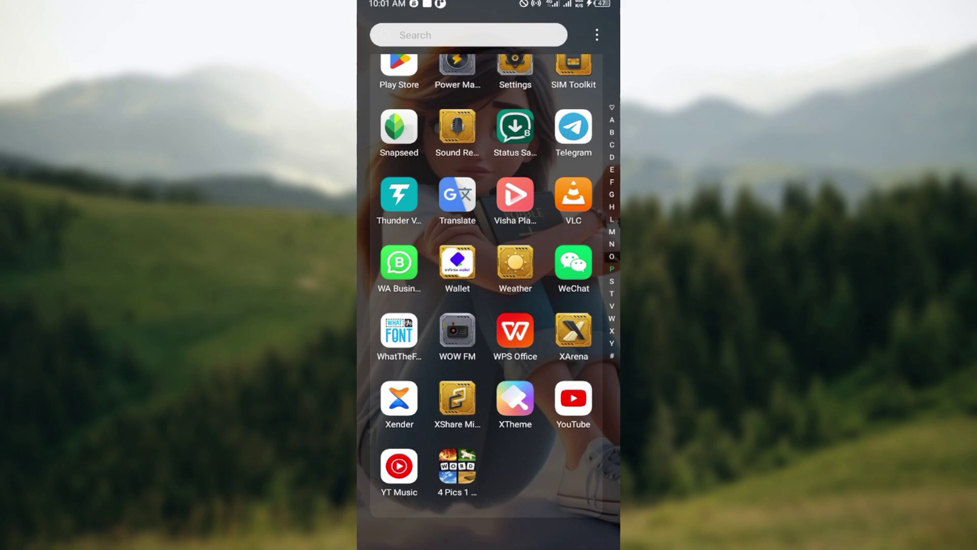
click(521, 66)
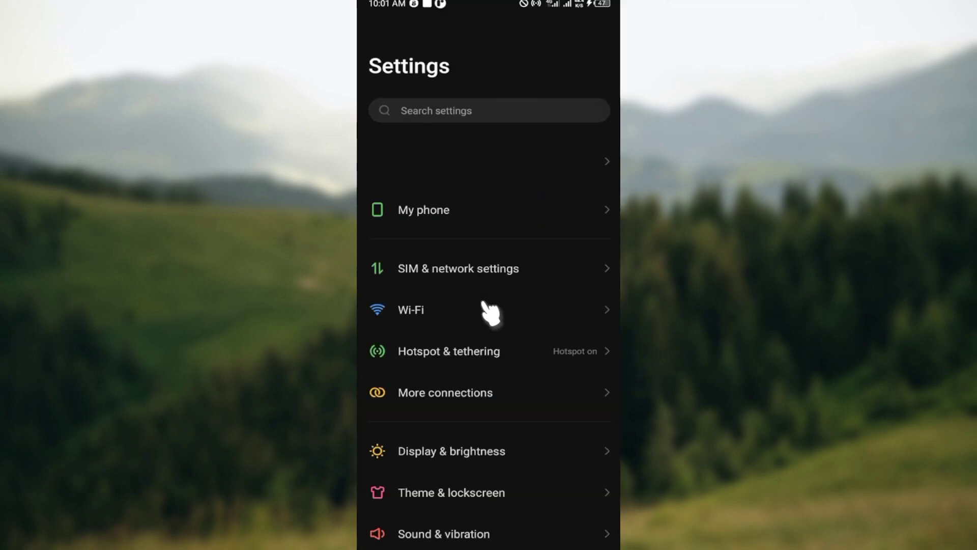
Step: In App management's full app list, search 'wech' and open WeChat's app info
scroll(489, 362, down, 3)
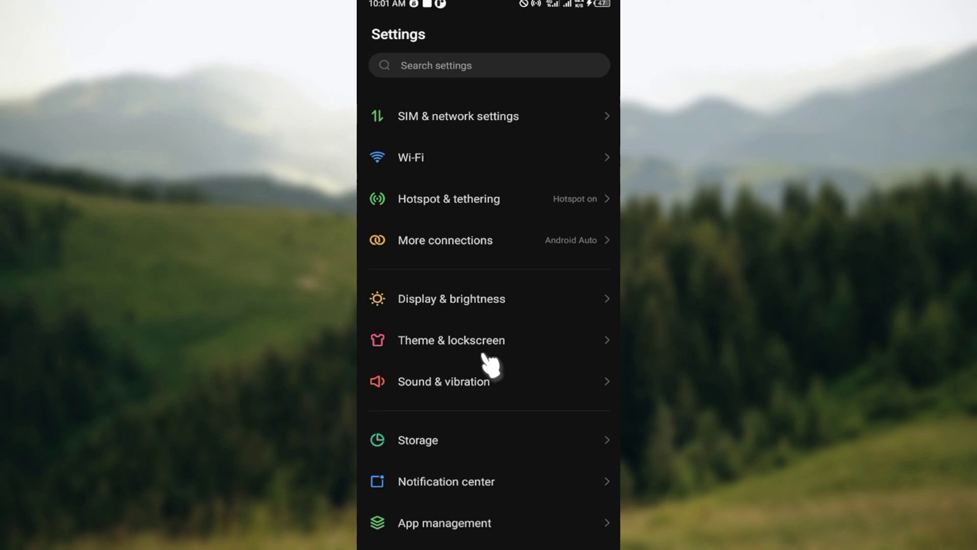
scroll(490, 364, down, 2)
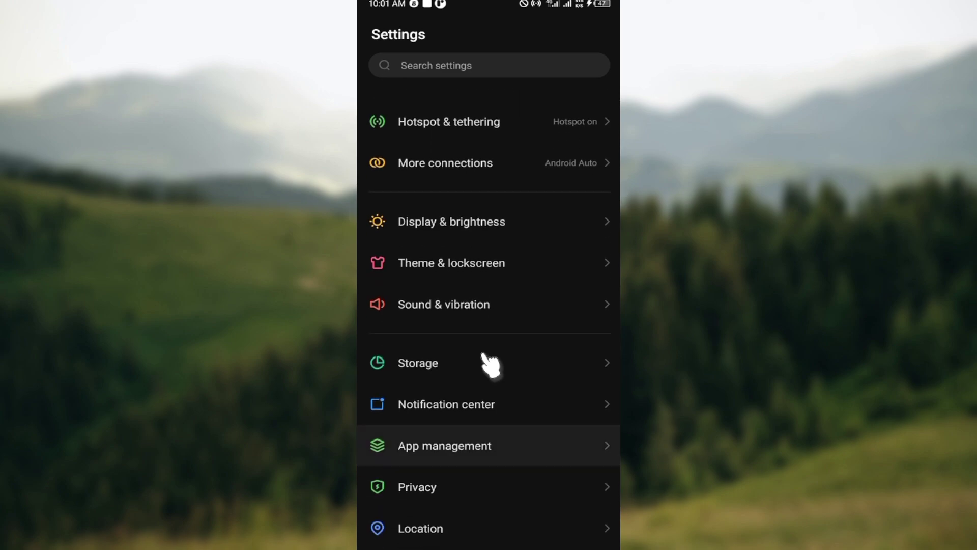
click(444, 445)
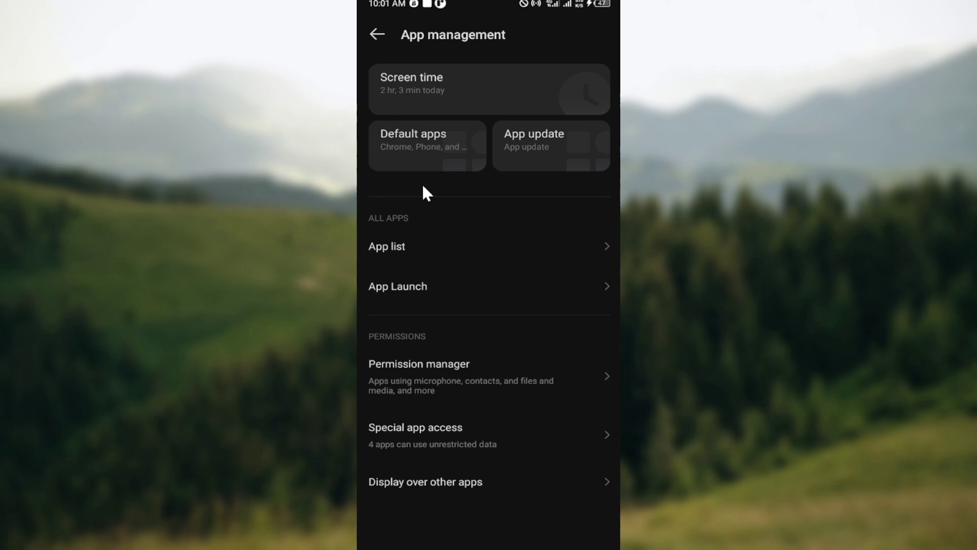
click(415, 251)
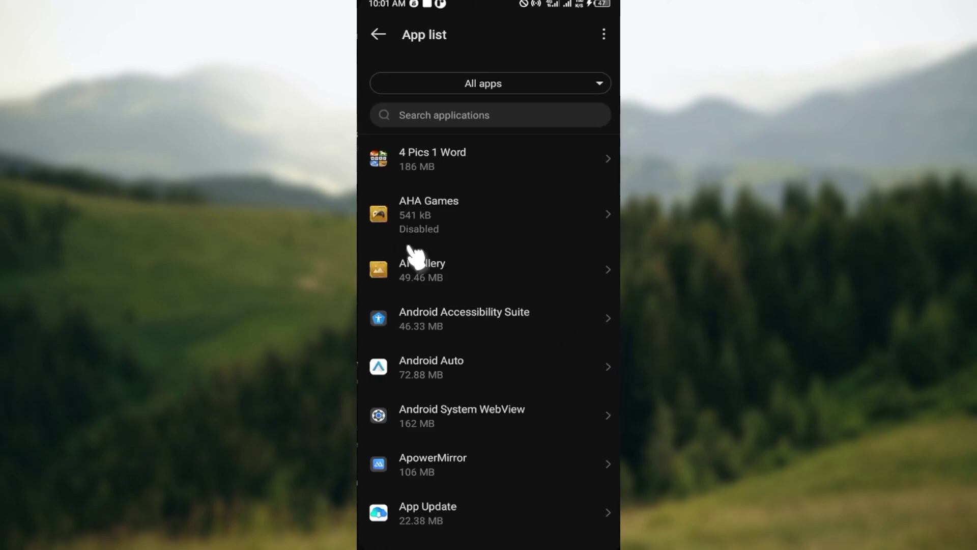
click(468, 116)
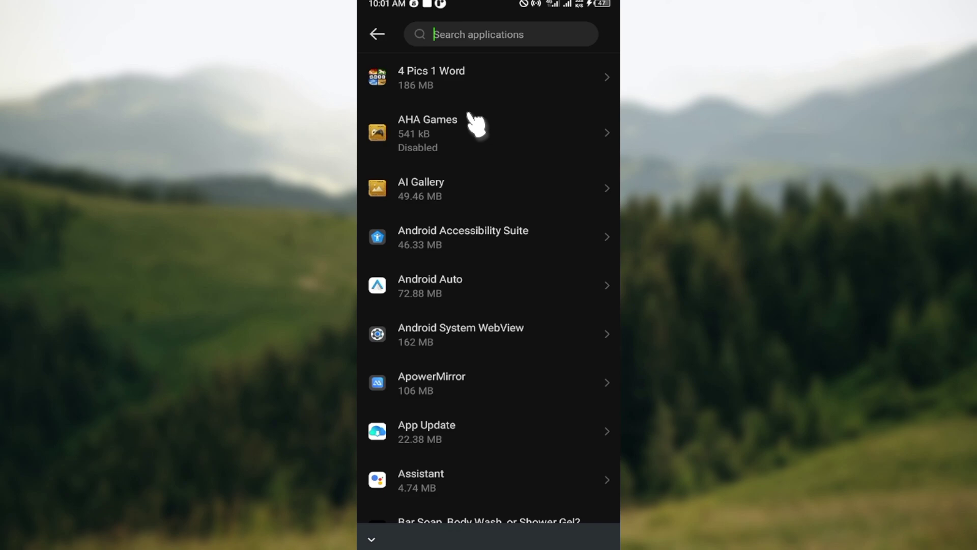
text(we)
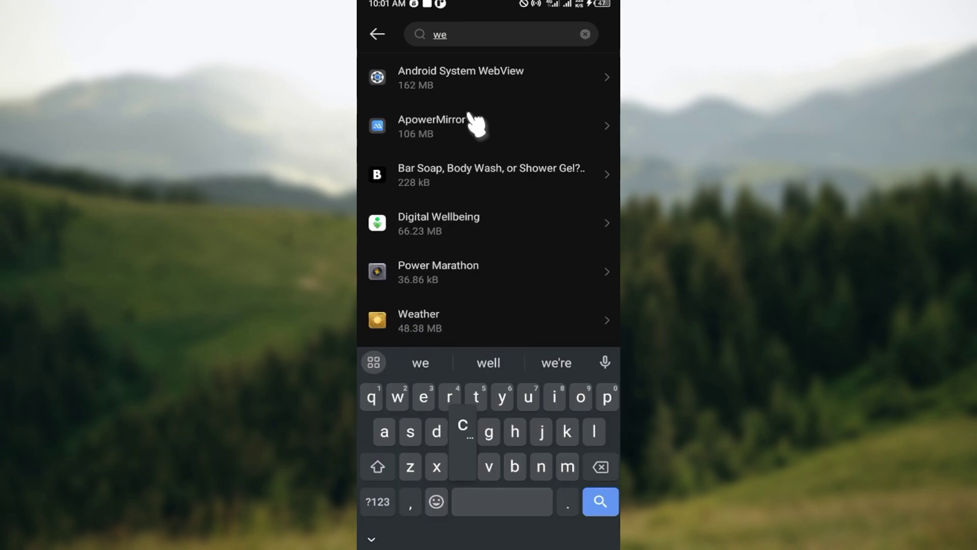
text(ch)
click(469, 113)
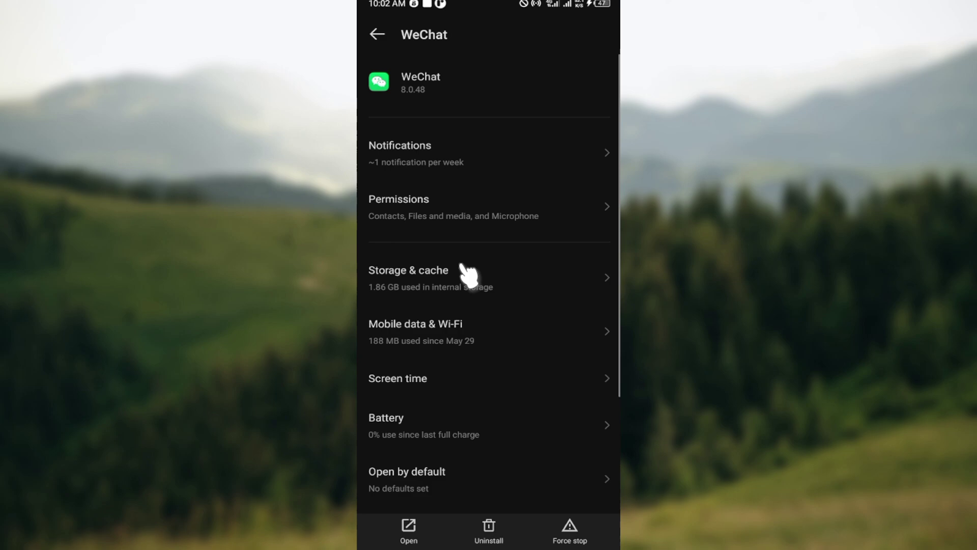
Step: On WeChat's Storage & cache page, clear the 4.40 MB cache down to 0 B
click(450, 279)
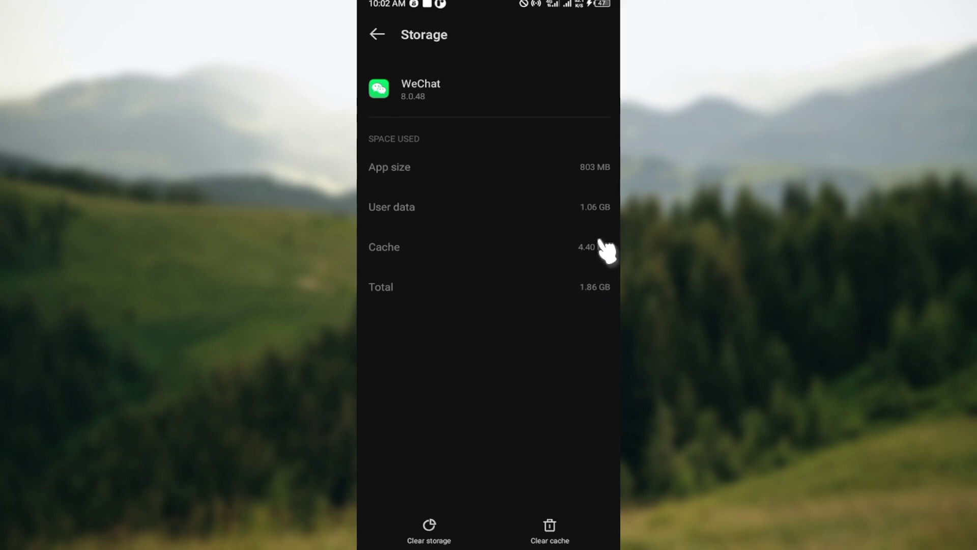
click(548, 526)
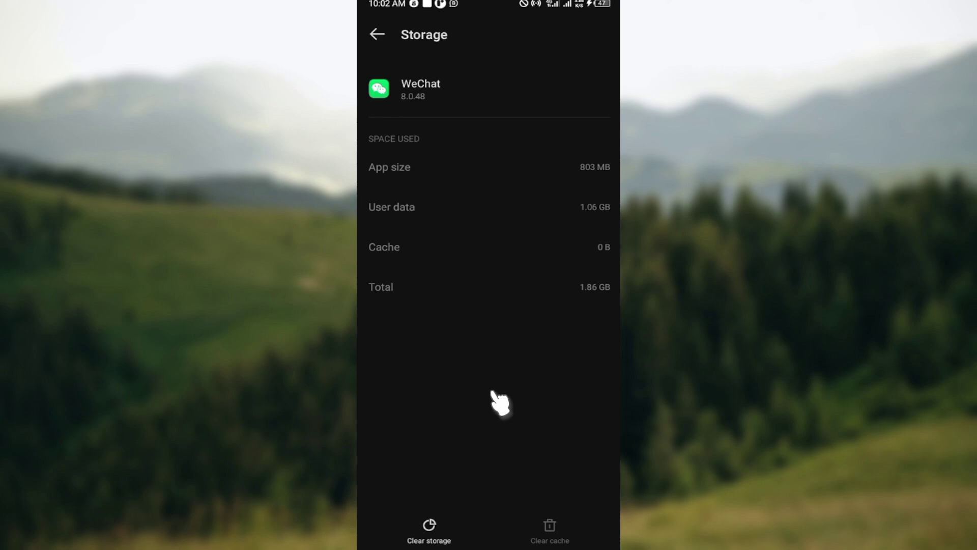
Step: Back out from WeChat's storage page through app management to the launcher's app drawer
click(377, 35)
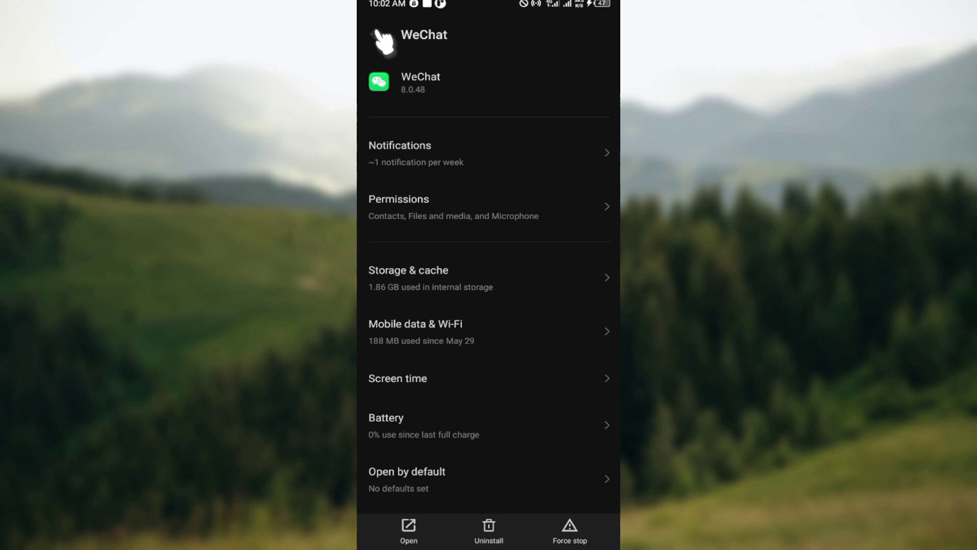
click(377, 34)
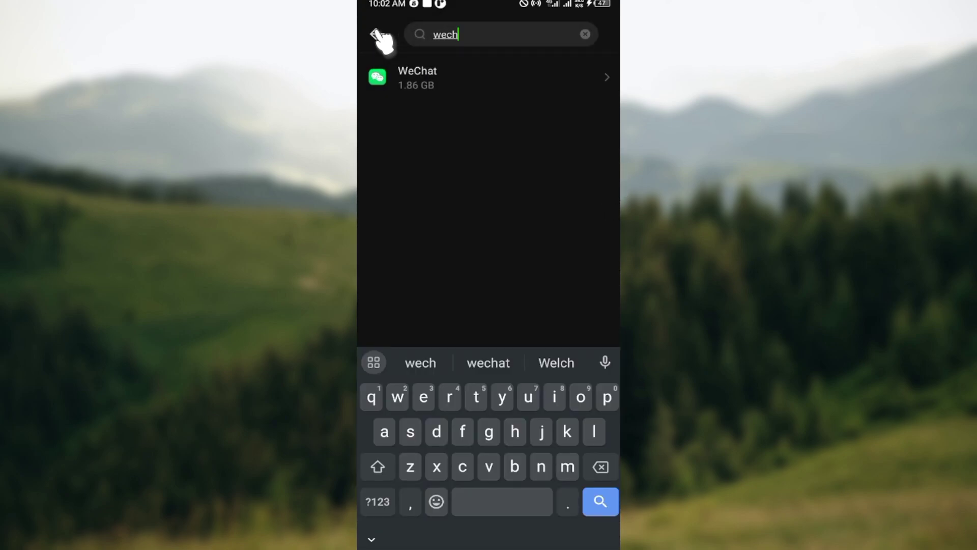
click(378, 35)
click(377, 34)
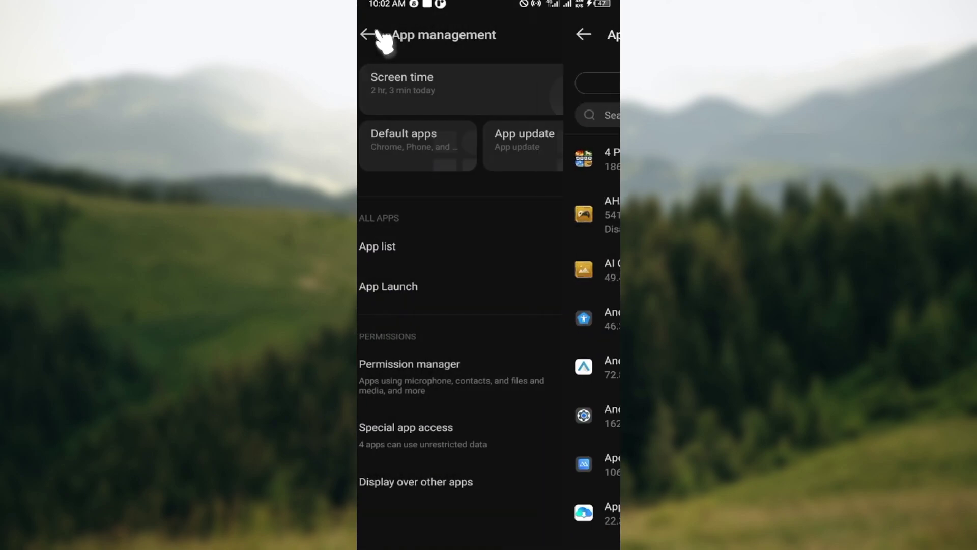
click(378, 35)
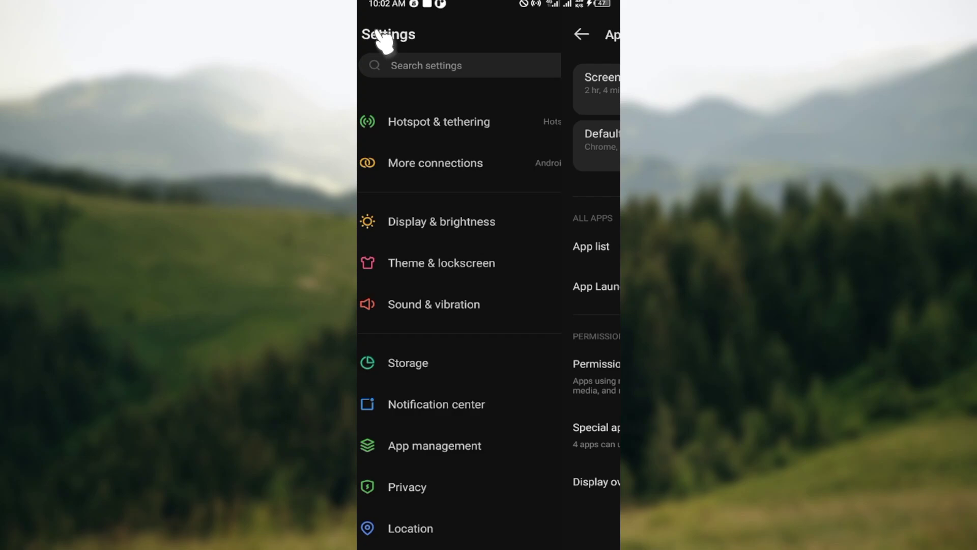
click(378, 35)
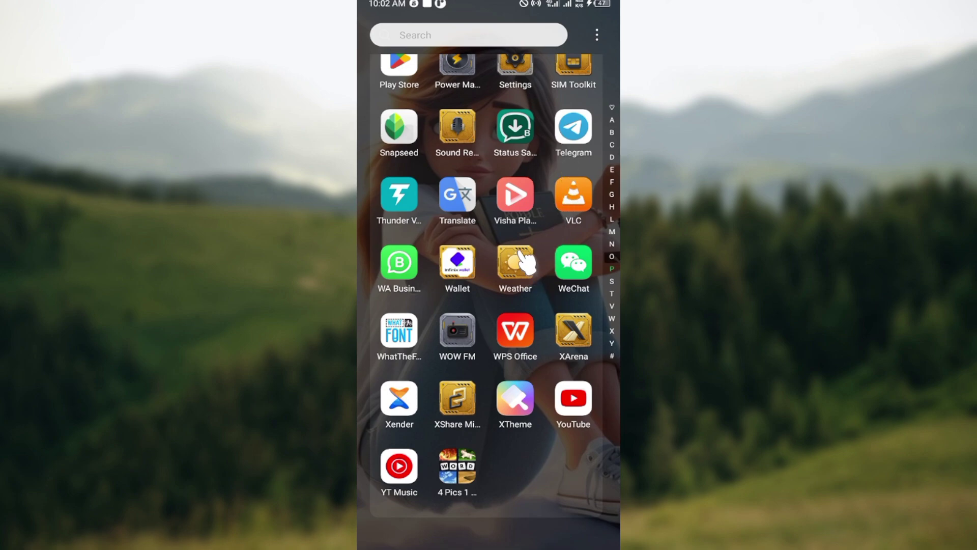
Step: In the Play Store, search for 'wechat' and open WeChat's store listing
click(402, 66)
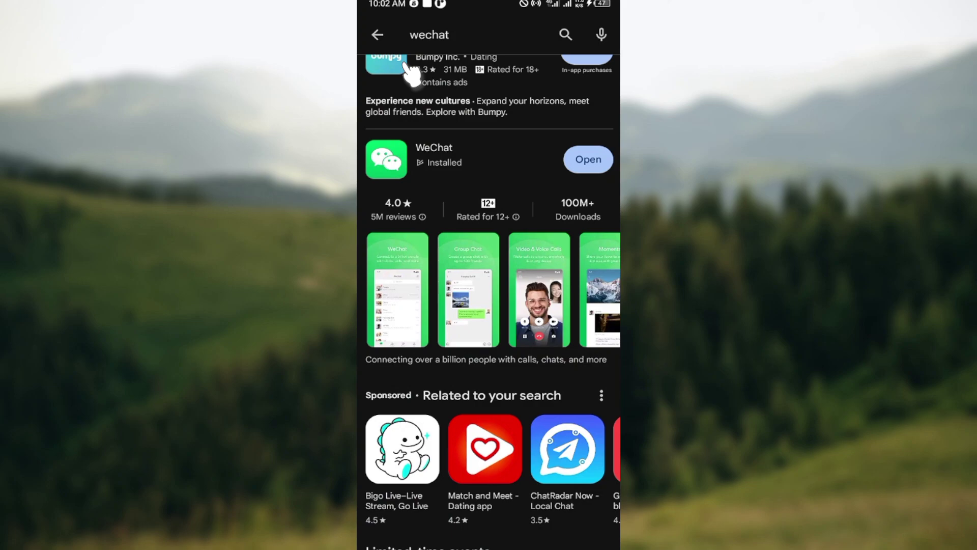
click(480, 26)
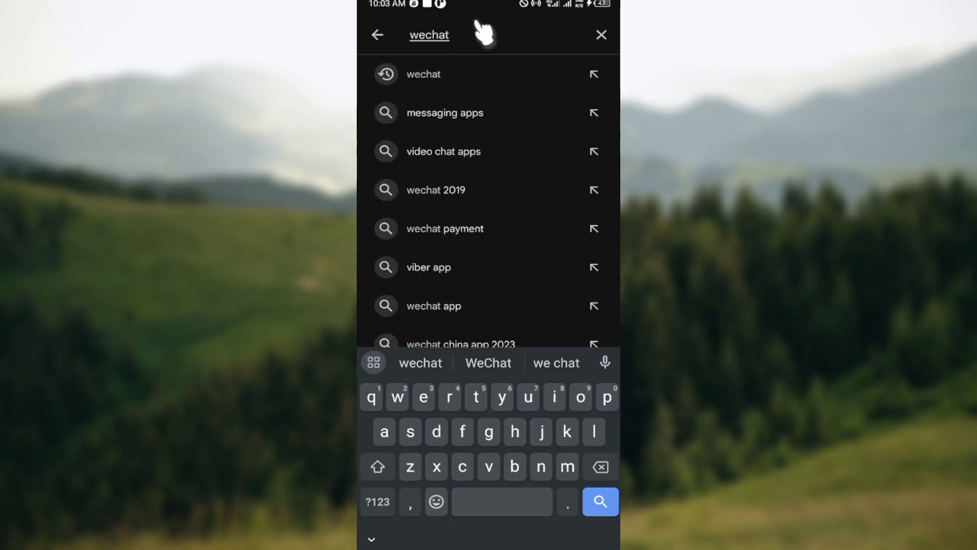
click(453, 74)
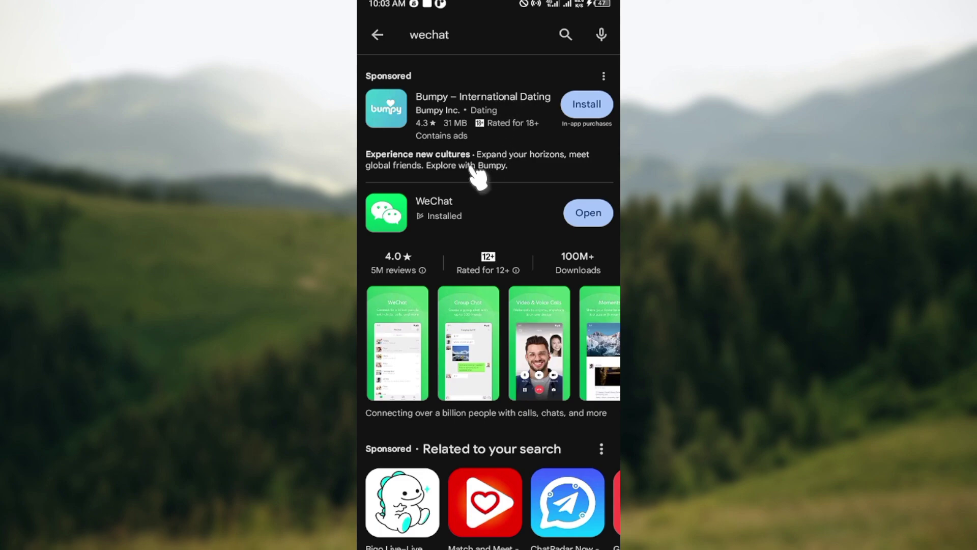
click(447, 204)
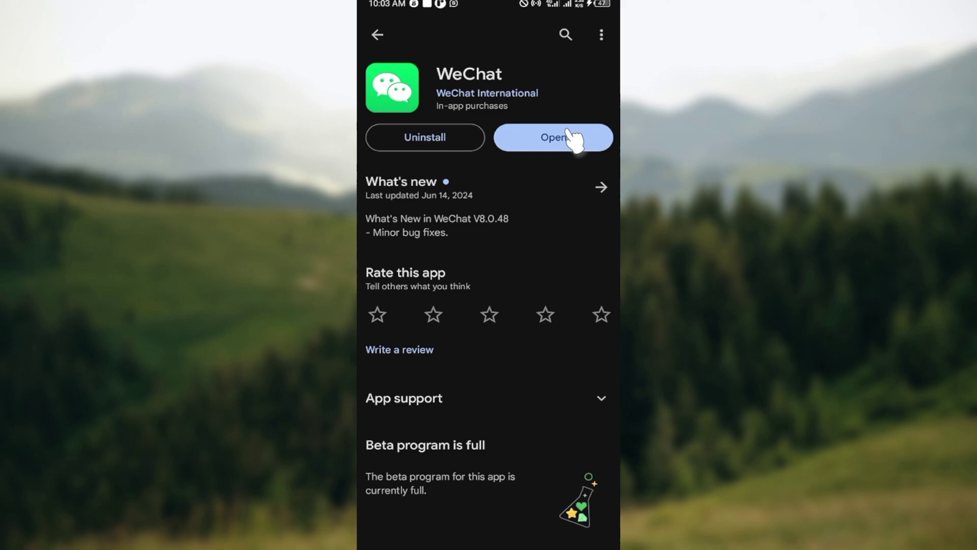
Step: Confirm WeChat has no pending update, then exit the Play Store to the app drawer
click(568, 131)
click(377, 35)
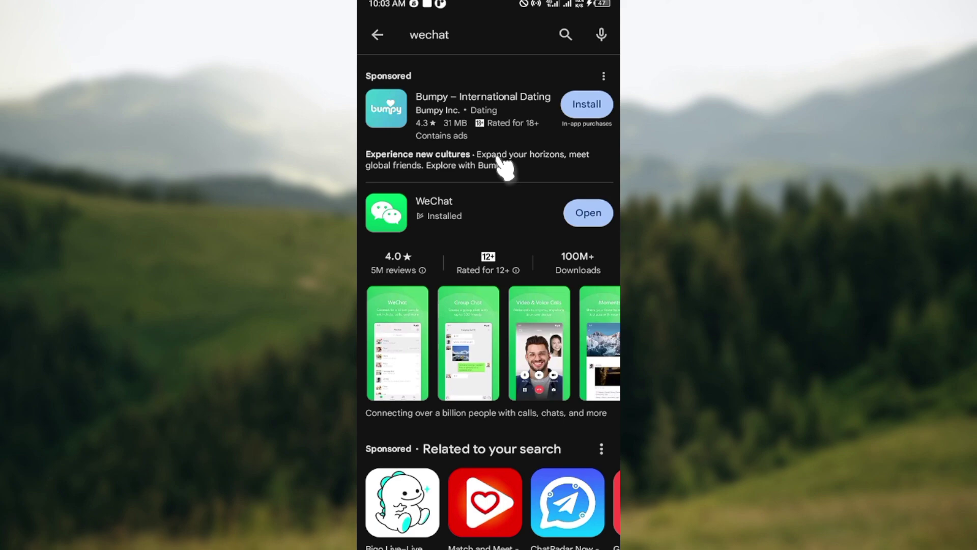
click(377, 35)
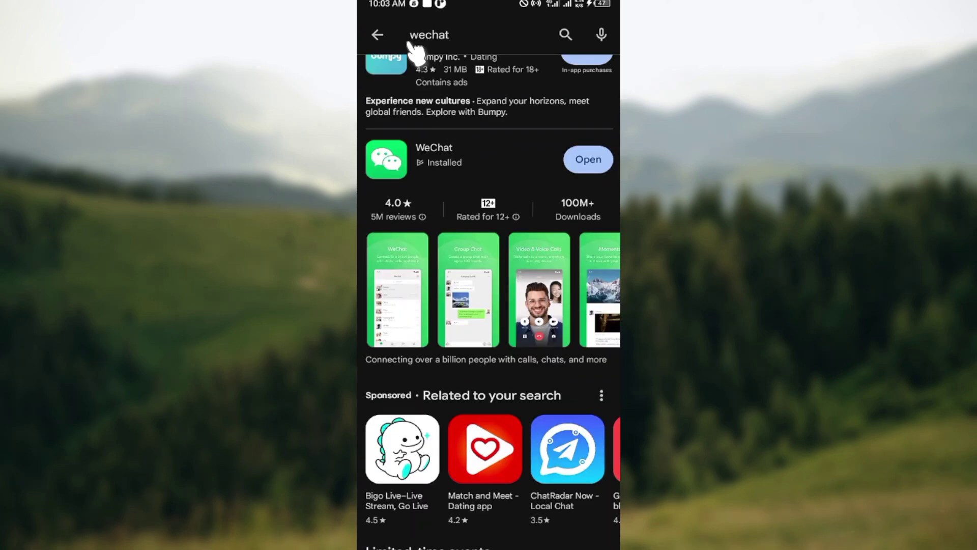
click(377, 35)
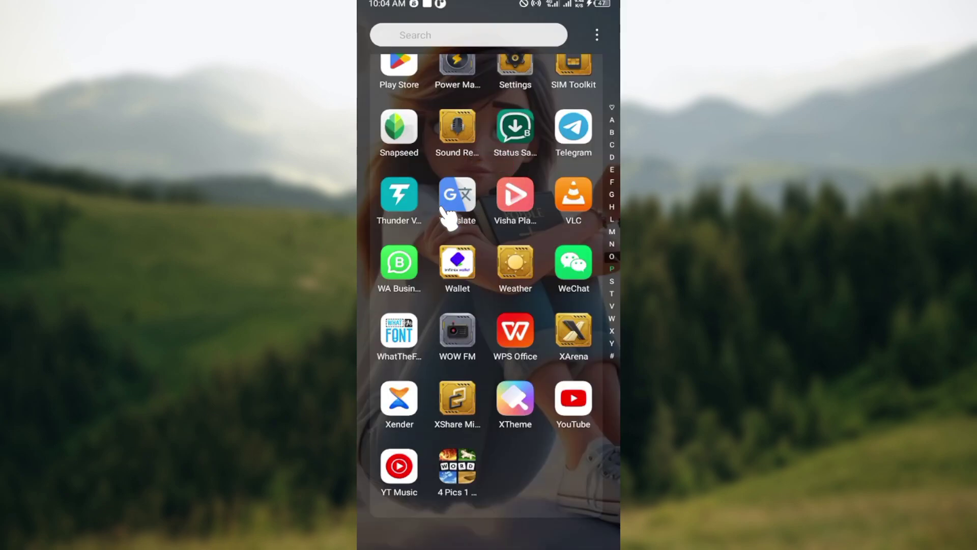
scroll(447, 218, up, 3)
click(447, 219)
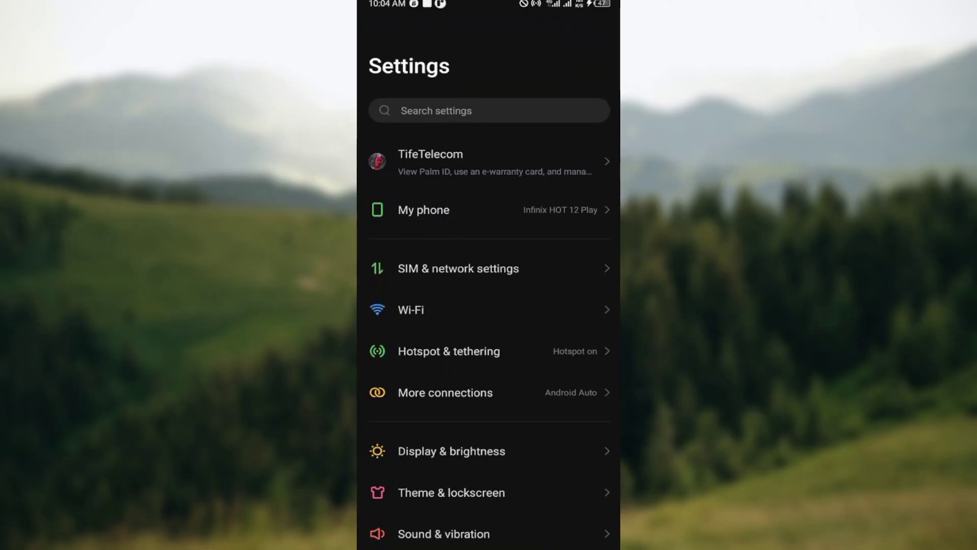
scroll(519, 374, down, 10)
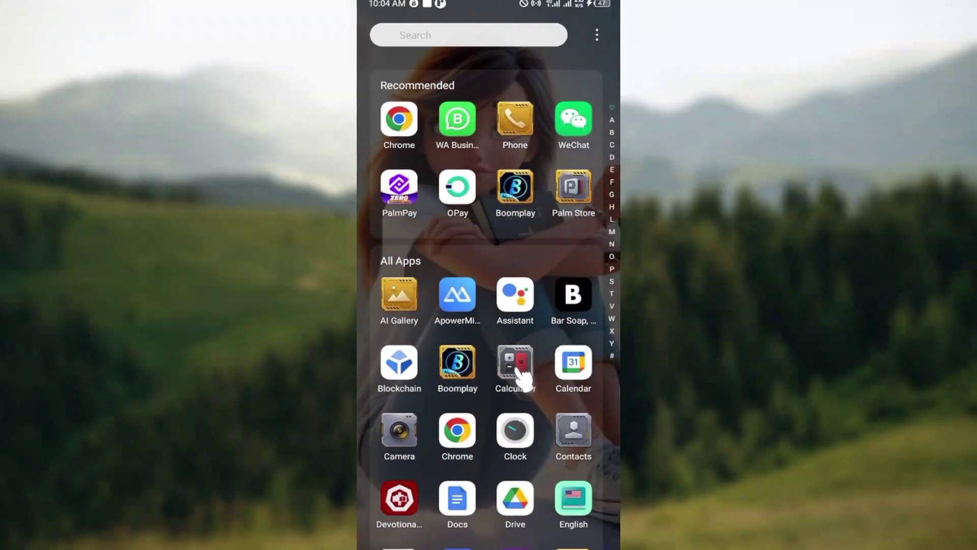
scroll(519, 377, down, 10)
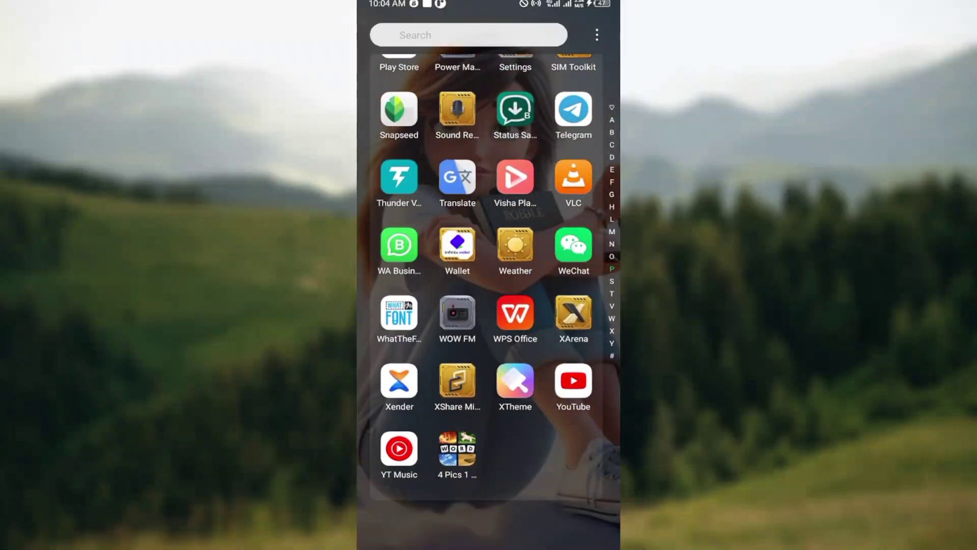